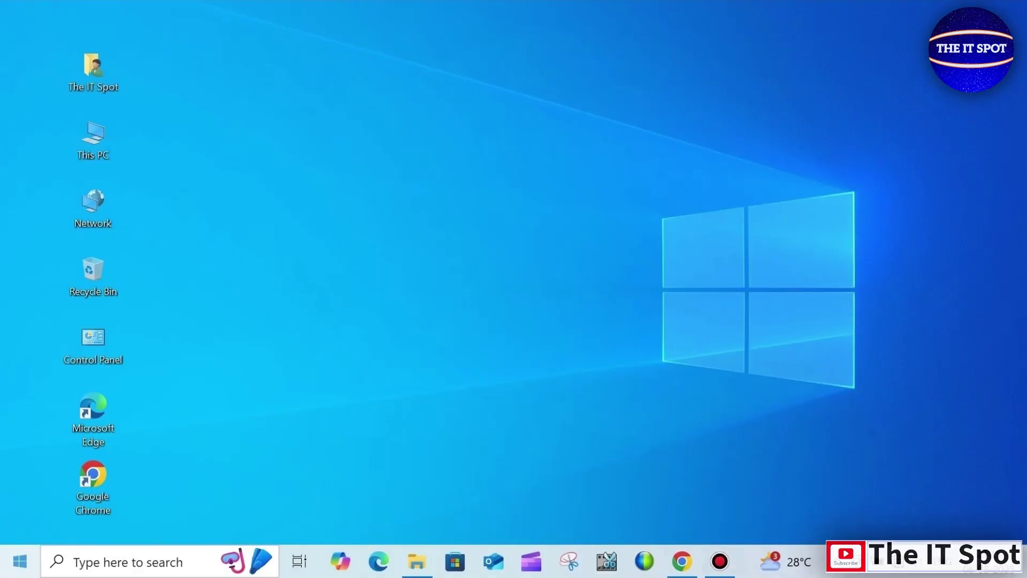
Step: Open the properties of the Ethernet connection in the Network & Internet section of Windows Settings
{"action": "key", "text": "super"}
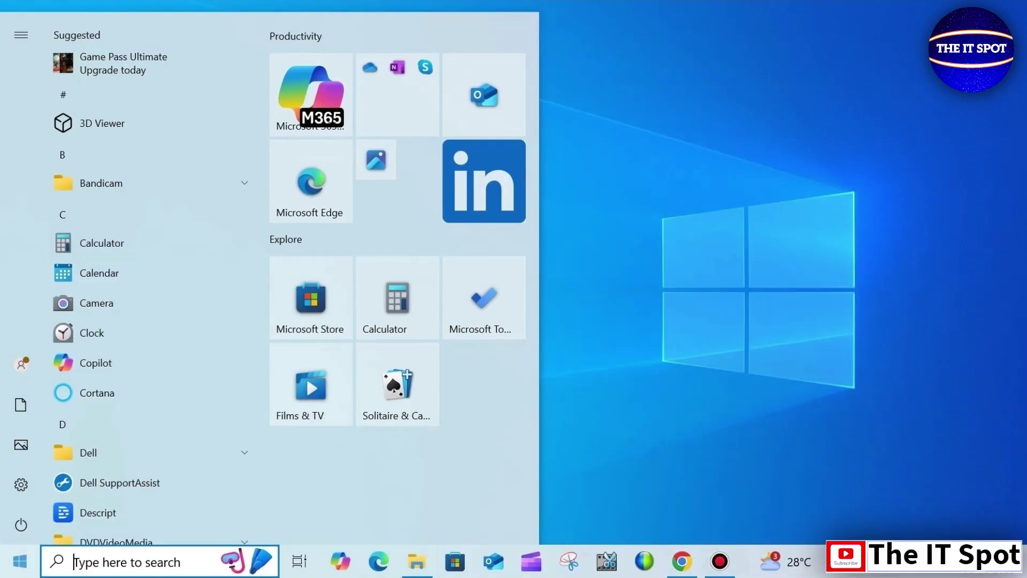
{"action": "mouse_move", "coordinate": [21, 484]}
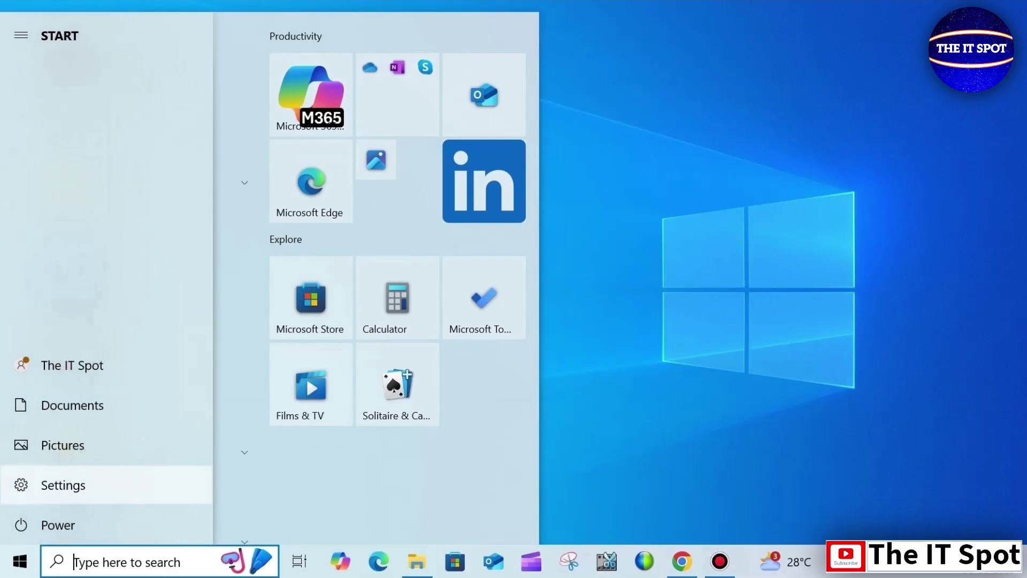
{"action": "left_click", "coordinate": [21, 484]}
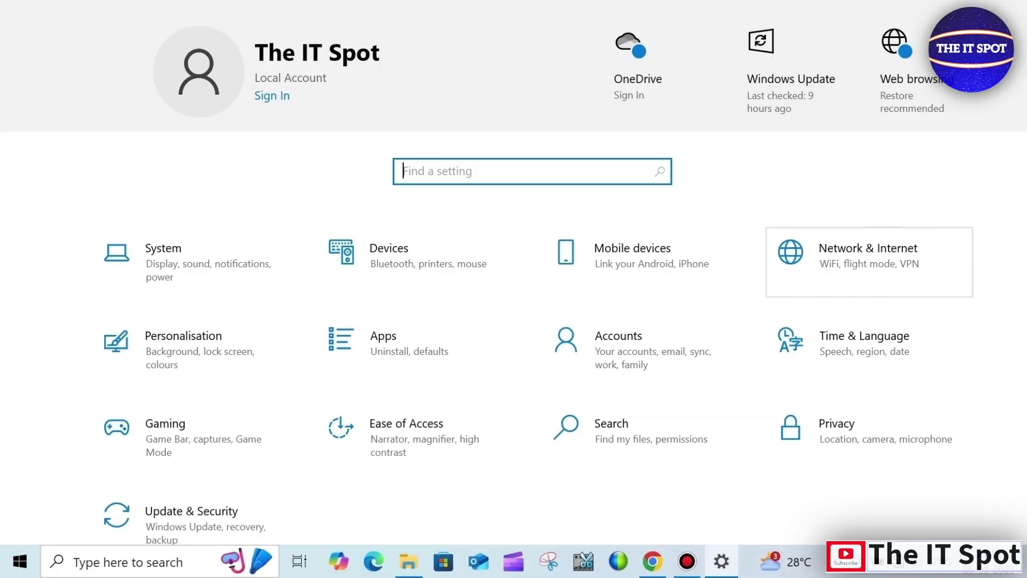
{"action": "left_click", "coordinate": [869, 255]}
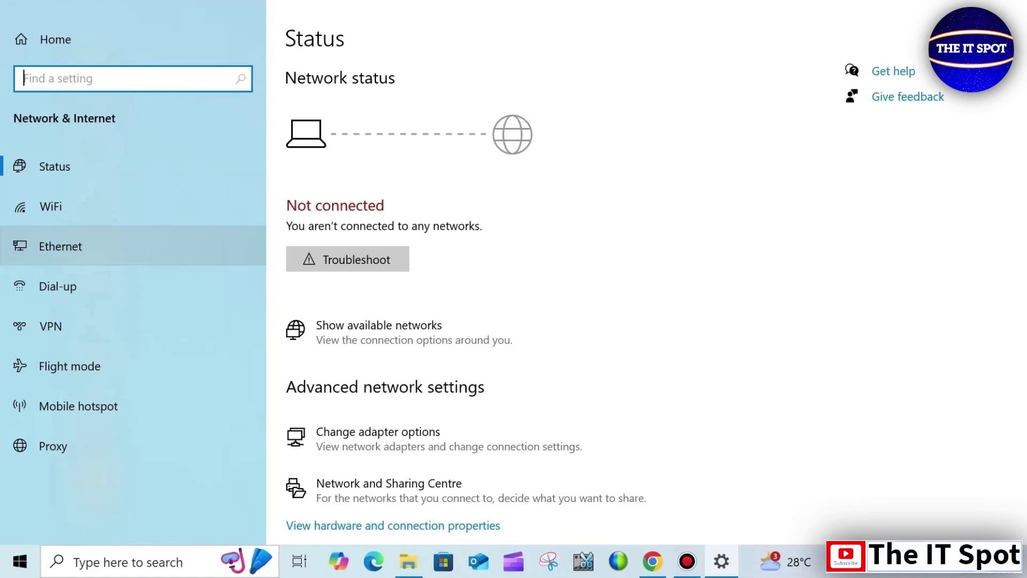
{"action": "left_click", "coordinate": [61, 246]}
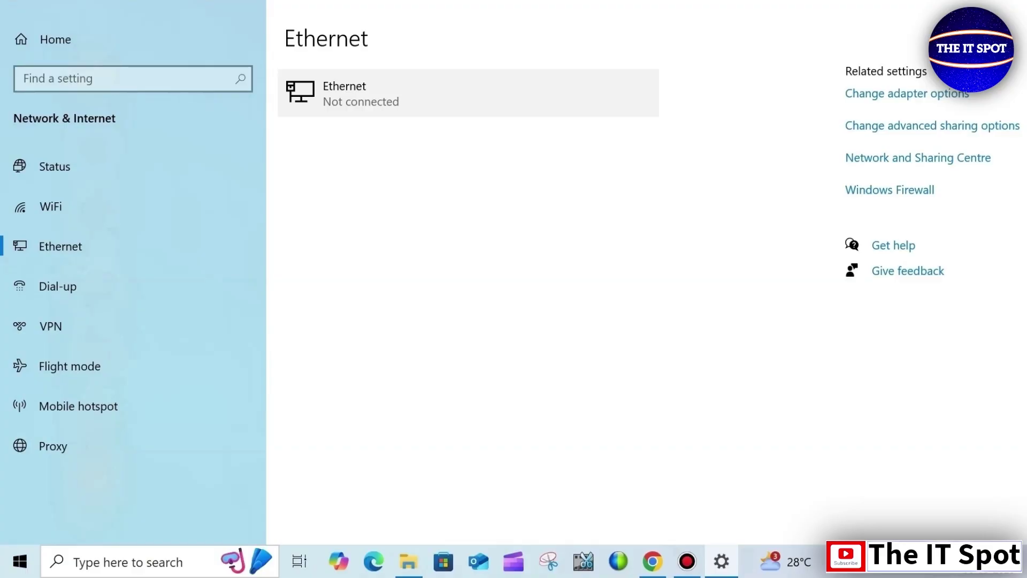
{"action": "left_click", "coordinate": [353, 94]}
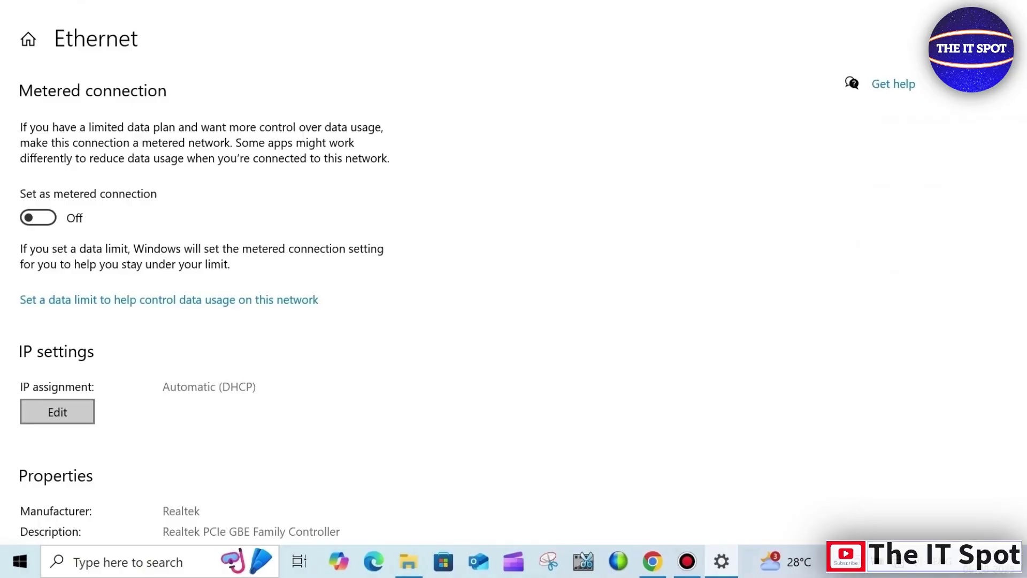
Step: Change the Ethernet connection's IP assignment to Manual and turn on IPv4
{"action": "left_click", "coordinate": [57, 411]}
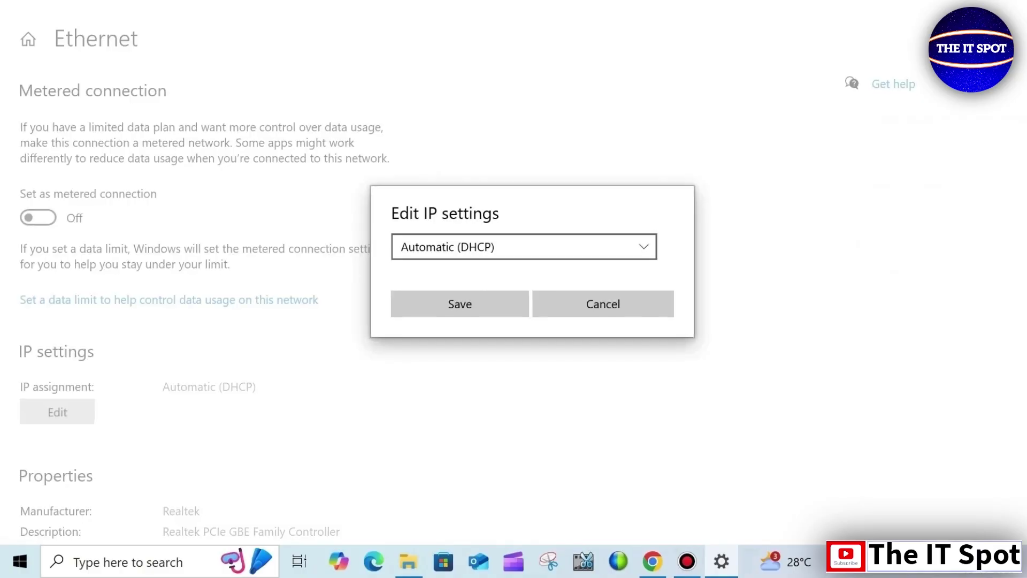
{"action": "left_click", "coordinate": [523, 246]}
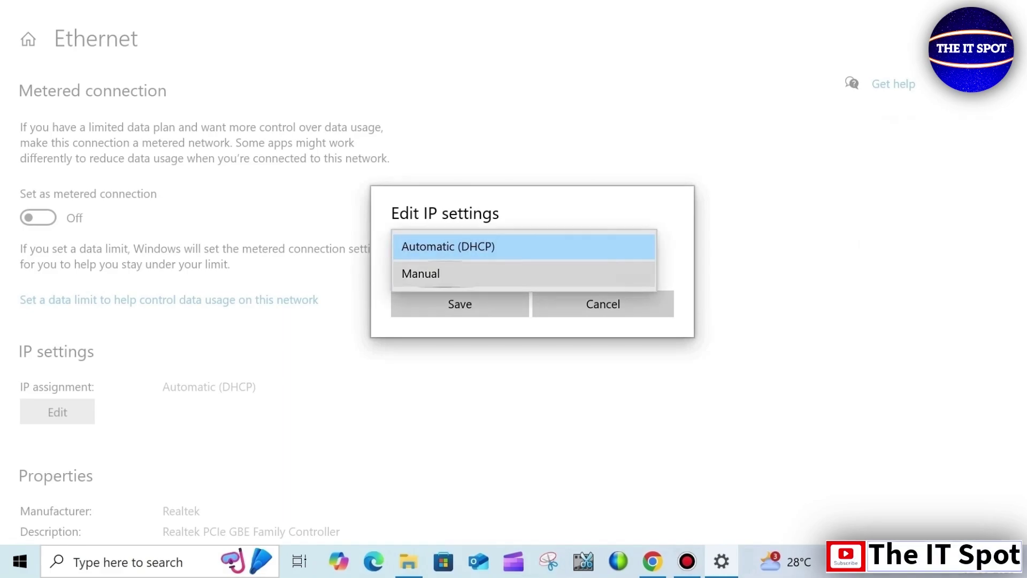
{"action": "left_click", "coordinate": [421, 273]}
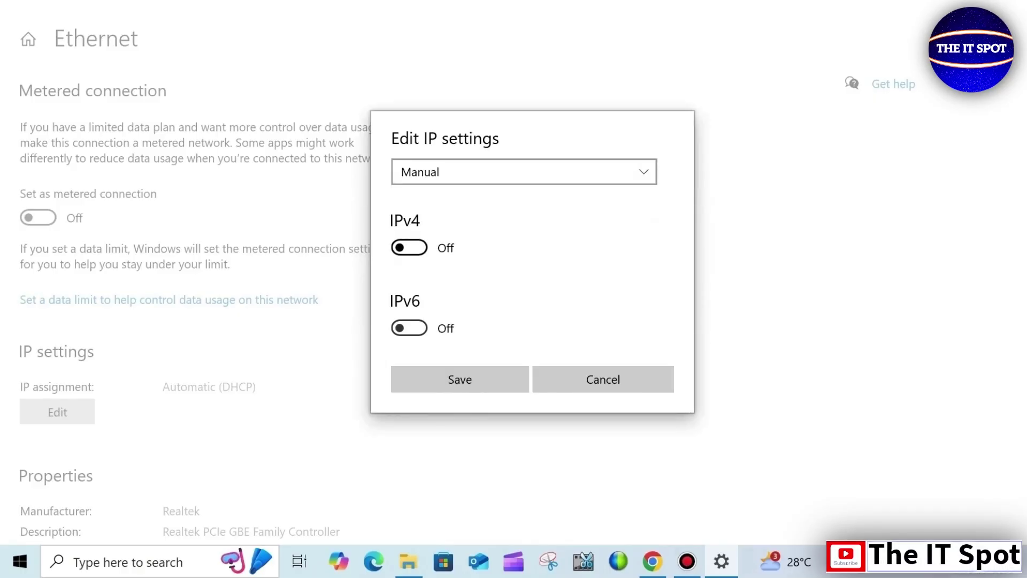
{"action": "left_click", "coordinate": [409, 247]}
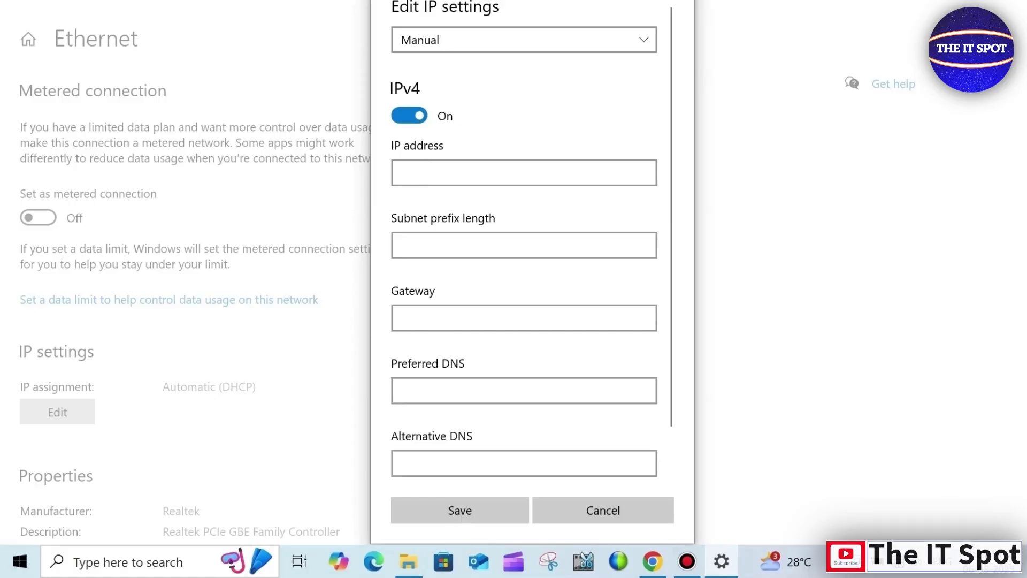
Step: Enter 192.168.1.100 as the static IPv4 address of the Ethernet connection
{"action": "left_click", "coordinate": [524, 173]}
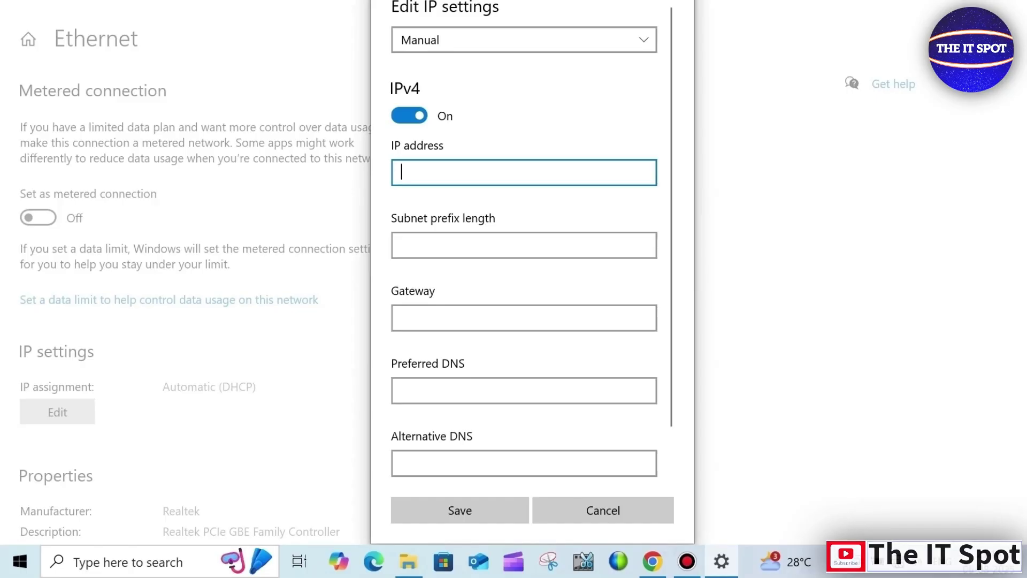
{"action": "type", "text": "192"}
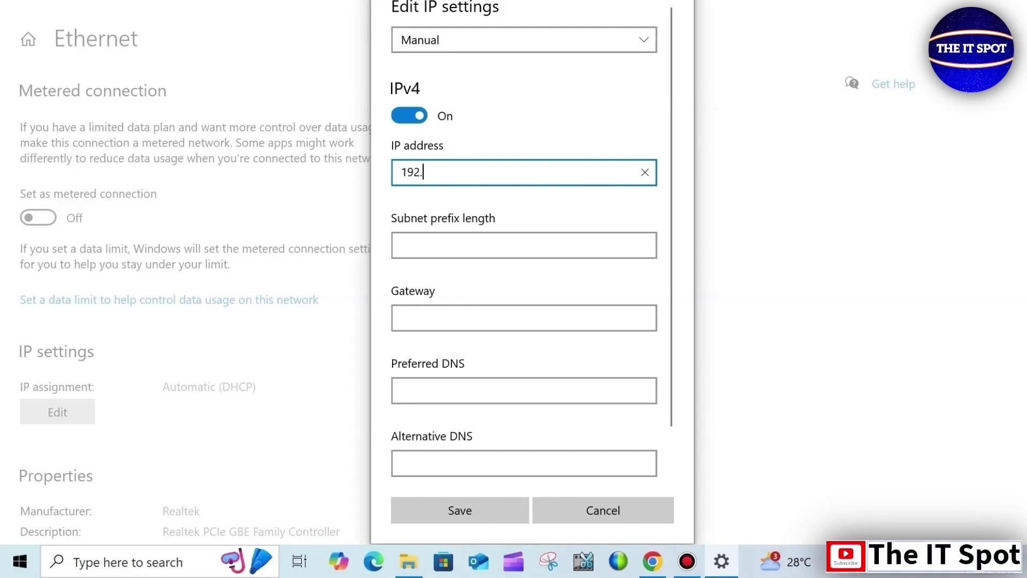
{"action": "type", "text": ".168.1.100"}
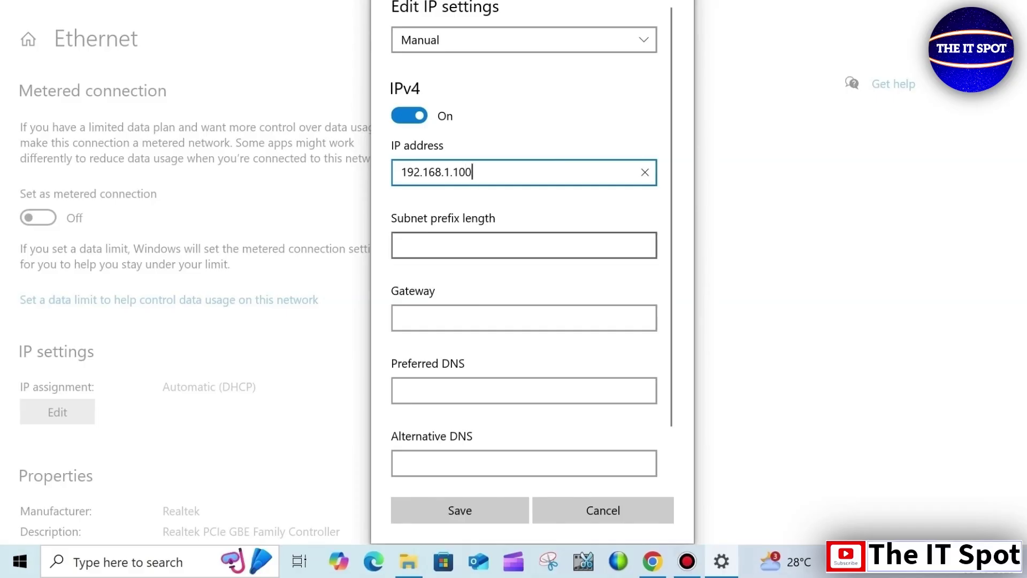
Step: Fill in the subnet prefix length as 255.255.255.0 and the gateway as 192.168.1.1
{"action": "left_click", "coordinate": [523, 245]}
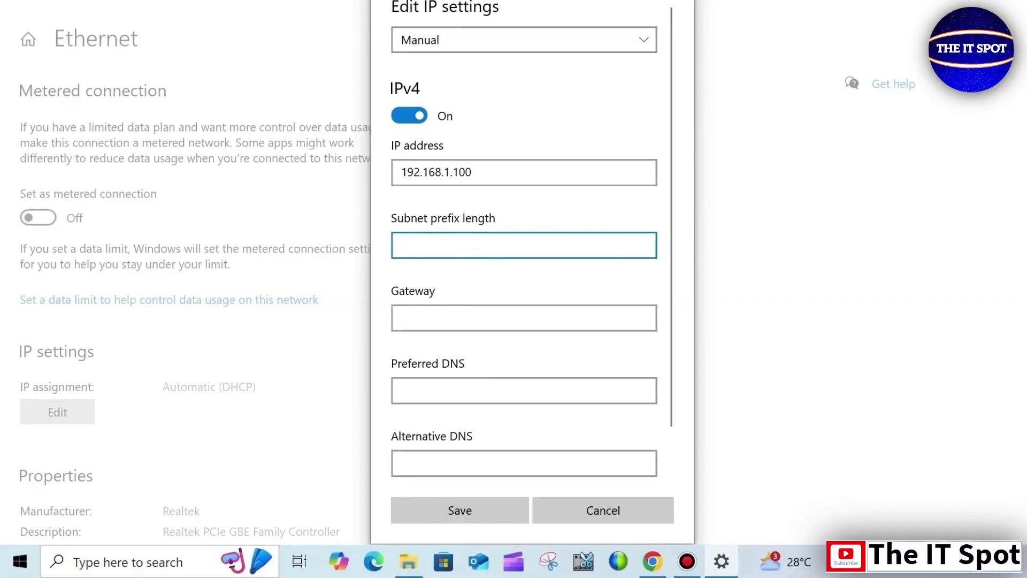
{"action": "type", "text": "255.255"}
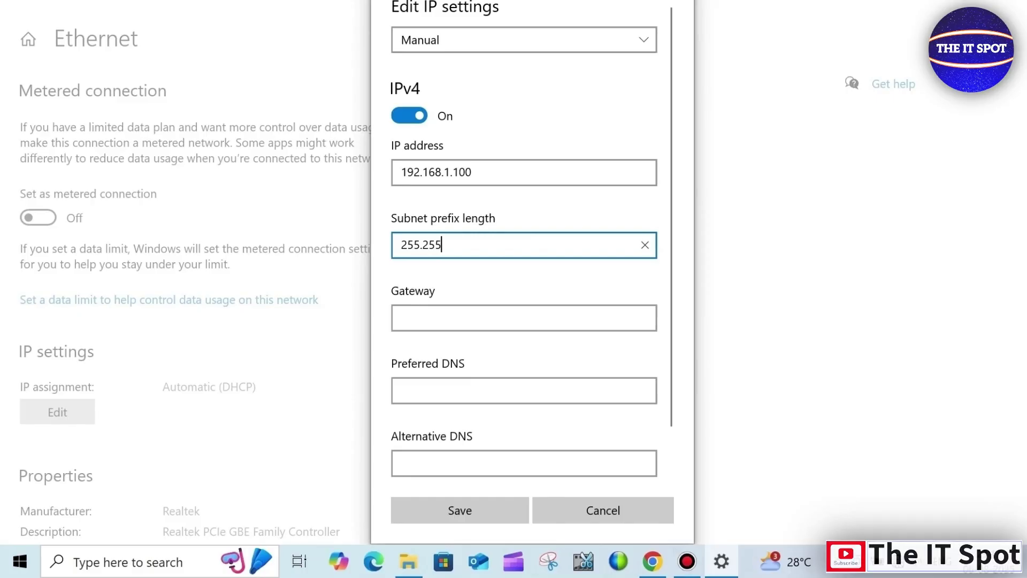
{"action": "type", "text": ".255"}
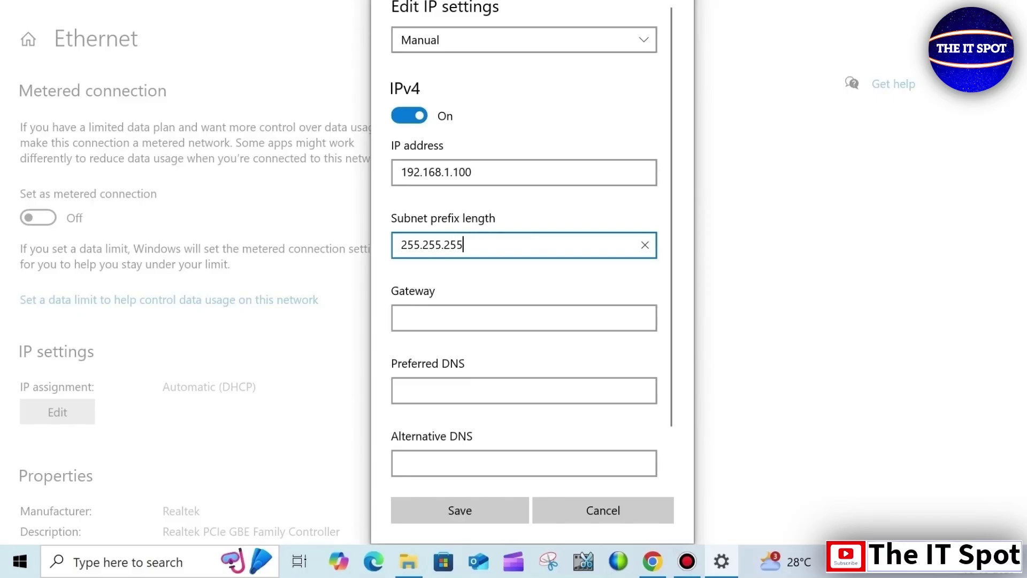
{"action": "type", "text": "."}
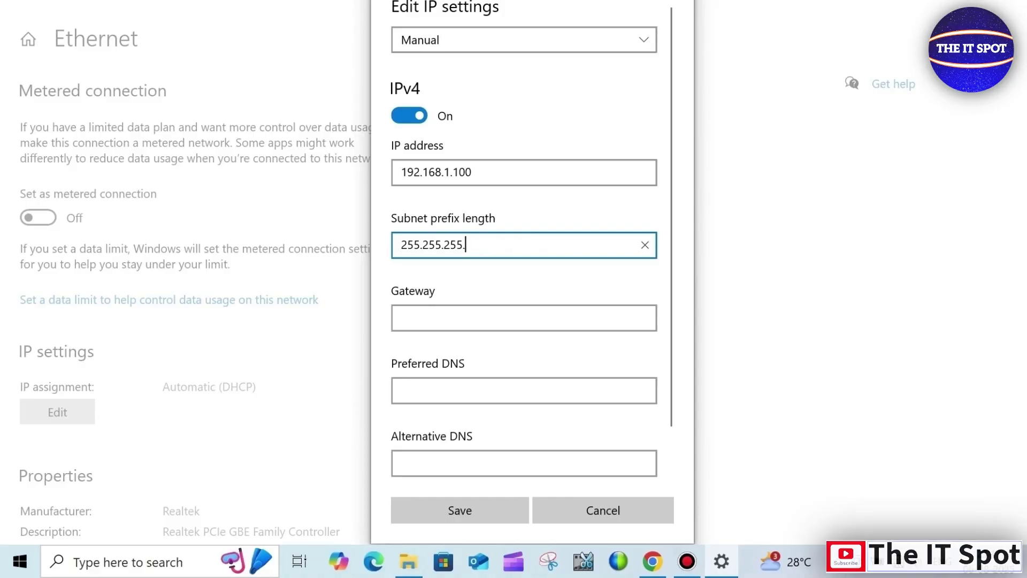
{"action": "type", "text": "0"}
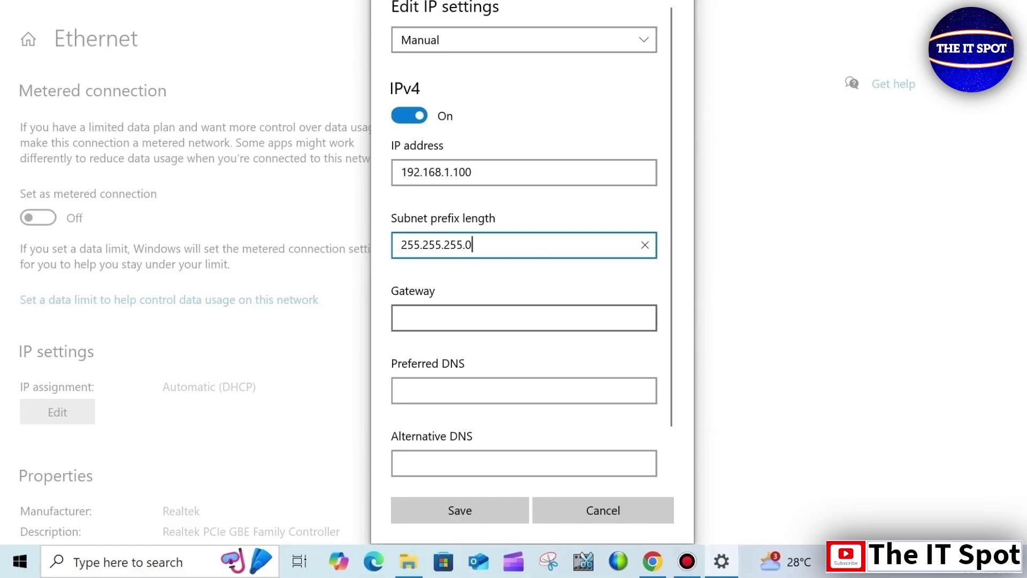
{"action": "left_click", "coordinate": [524, 317]}
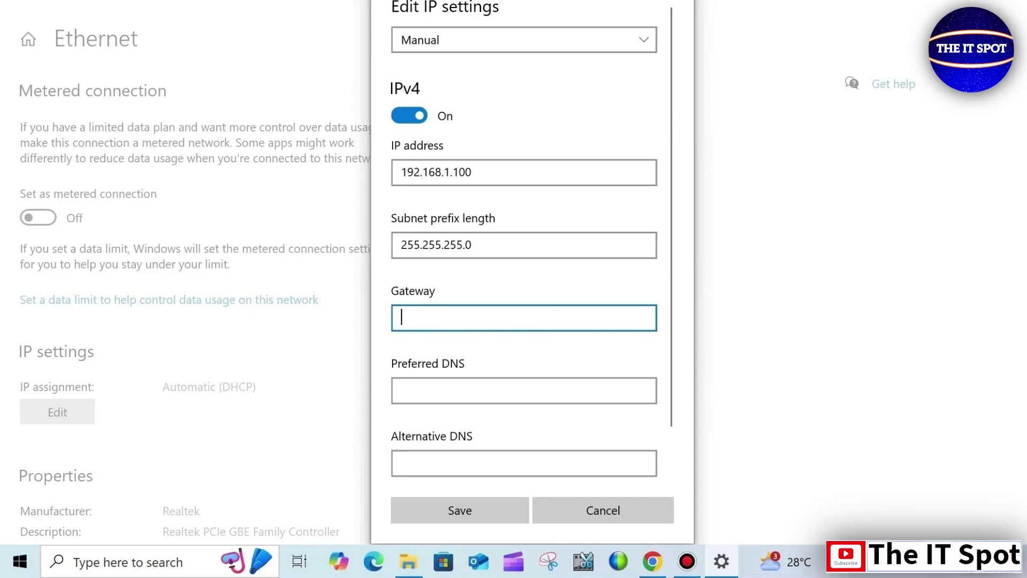
{"action": "type", "text": "192.168.1.1"}
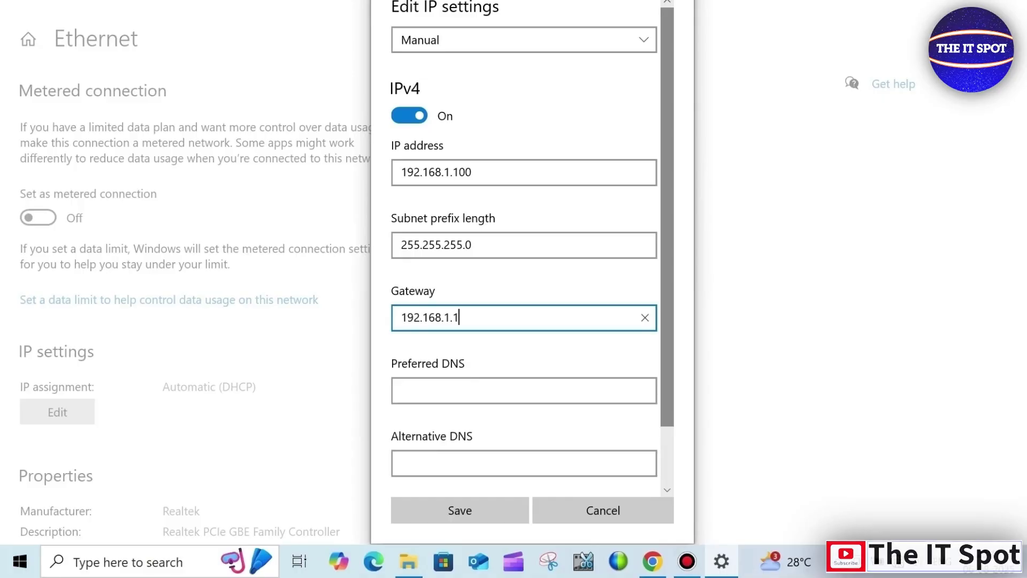
Step: Set the preferred DNS server for IPv4 to 8.8.8.8
{"action": "left_click", "coordinate": [667, 490]}
{"action": "scroll", "coordinate": [525, 247], "scroll_direction": "down", "scroll_amount": 2}
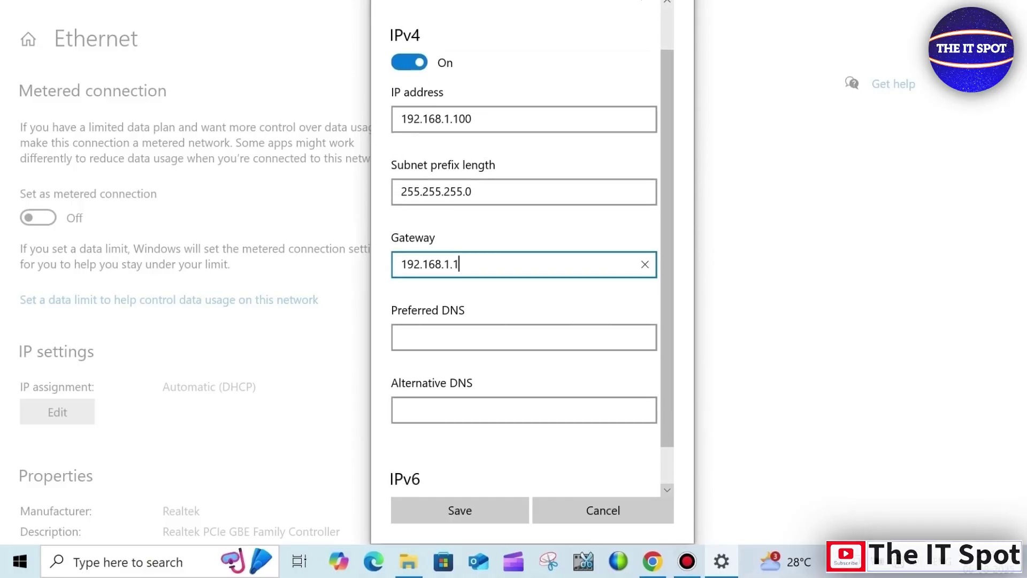
{"action": "left_click", "coordinate": [524, 337]}
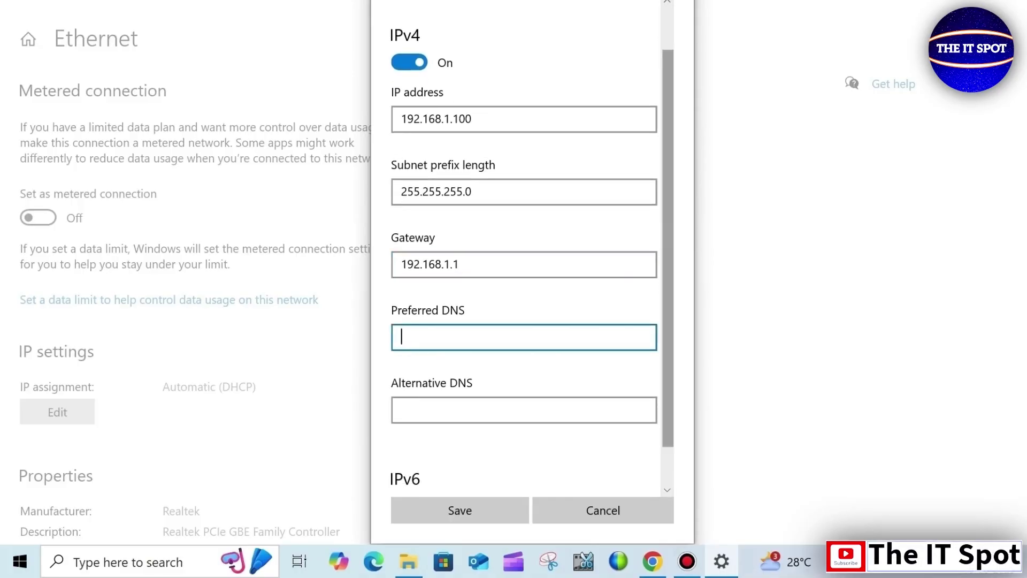
{"action": "type", "text": "8."}
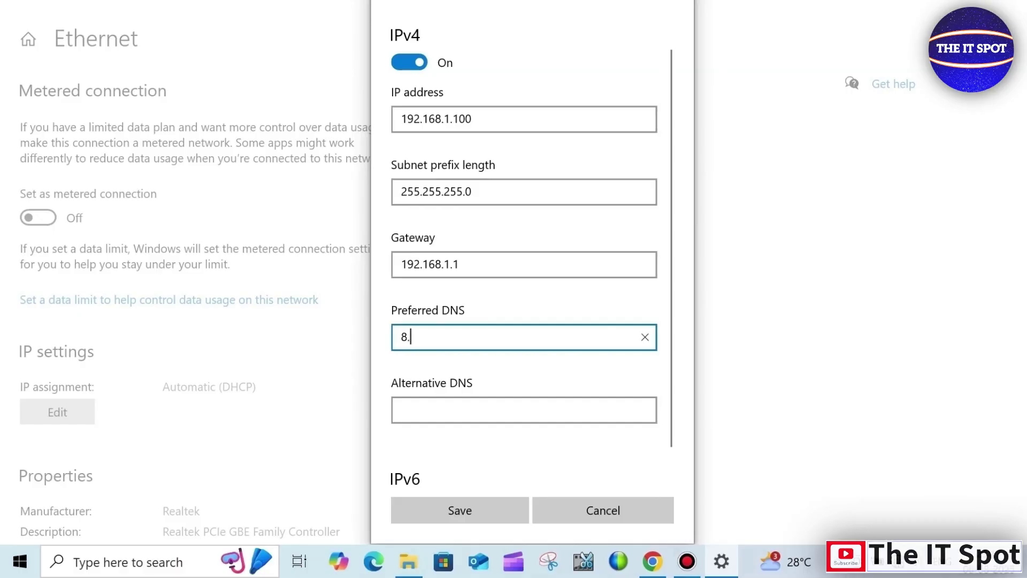
{"action": "type", "text": "8.8"}
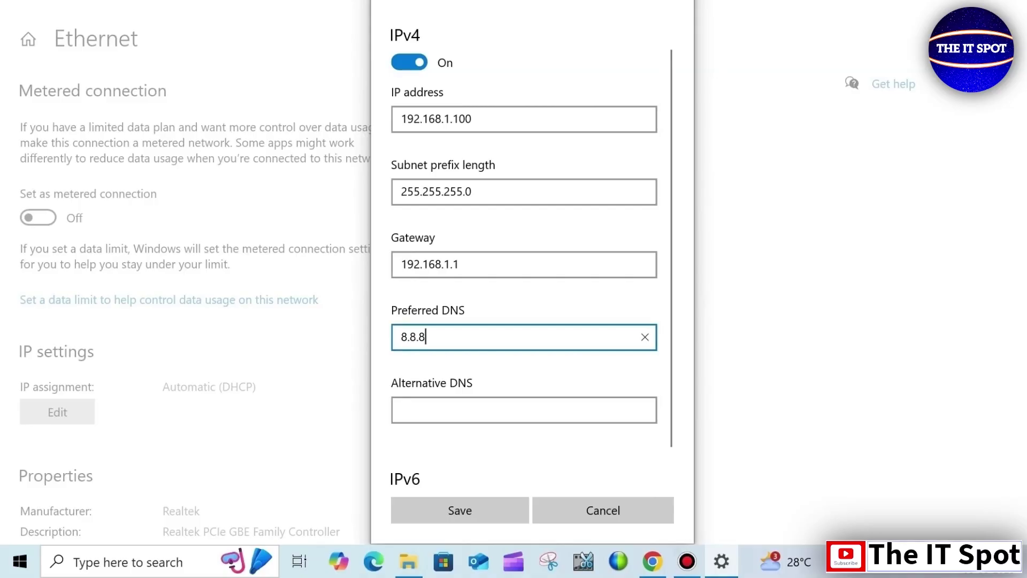
{"action": "type", "text": "."}
{"action": "type", "text": "8"}
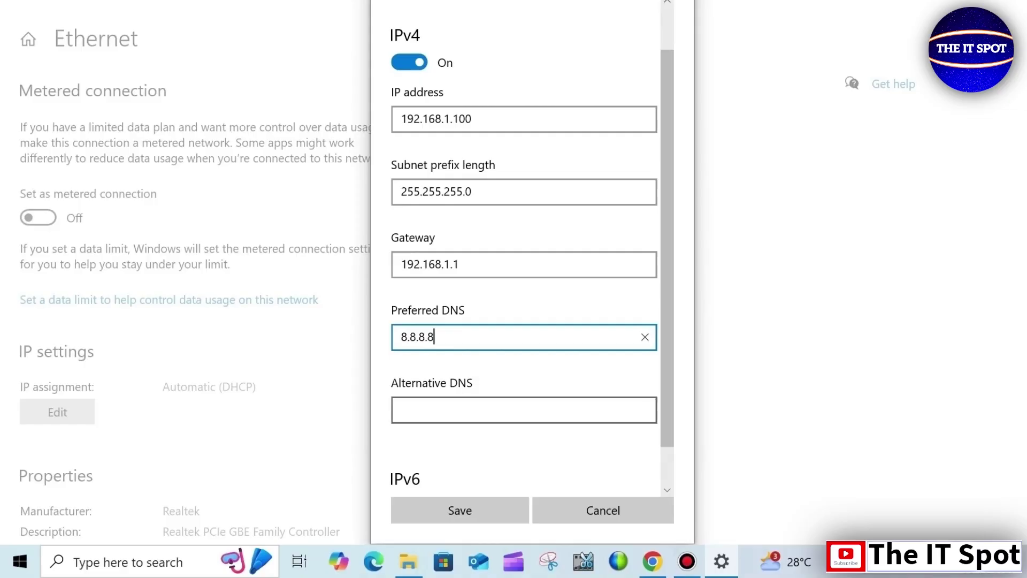
Step: Set the alternative DNS server for IPv4 to 8.8.4.4
{"action": "left_click", "coordinate": [524, 409]}
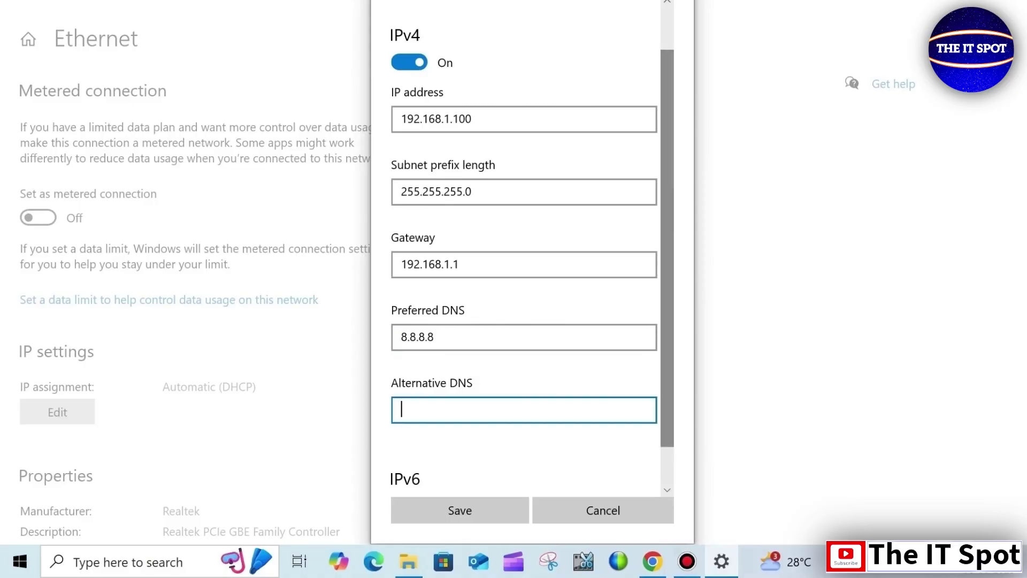
{"action": "scroll", "coordinate": [524, 268], "scroll_direction": "down", "scroll_amount": 2}
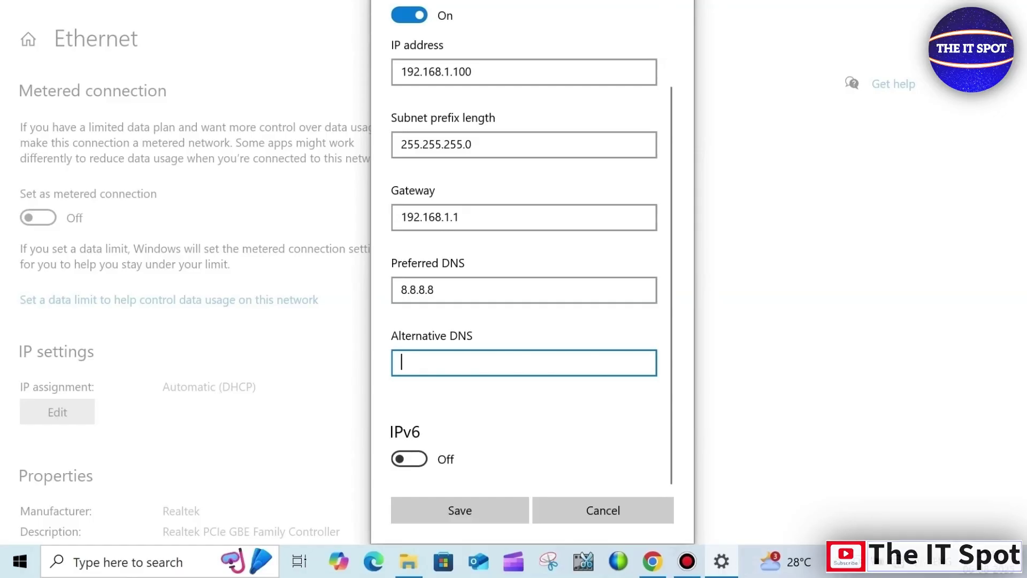
{"action": "type", "text": "8.8."}
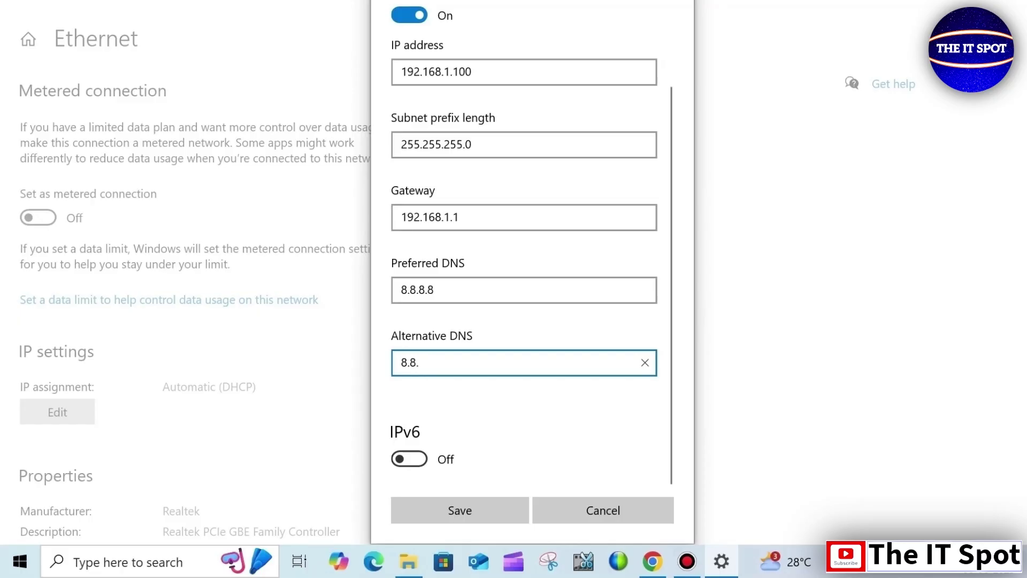
{"action": "type", "text": "4.4"}
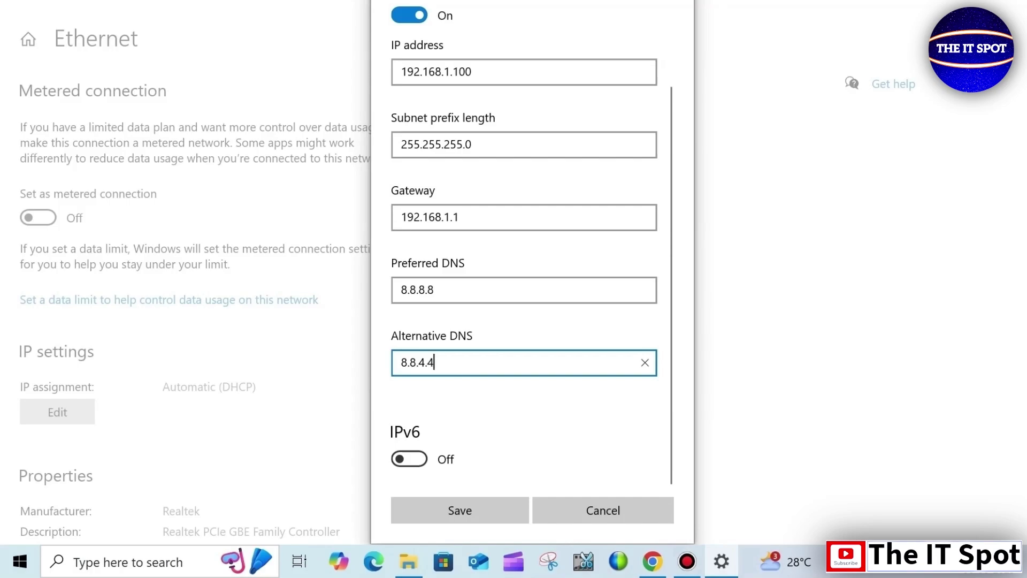